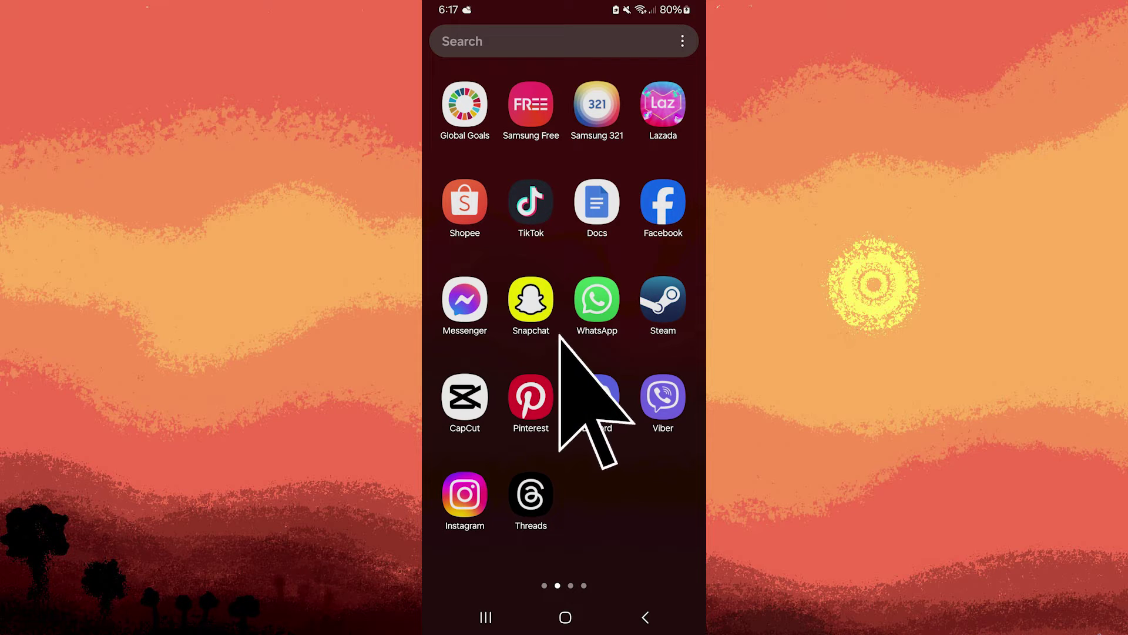
Step: Launch Discord and go from your profile into its notification settings
{"action": "left_click", "coordinate": [597, 397]}
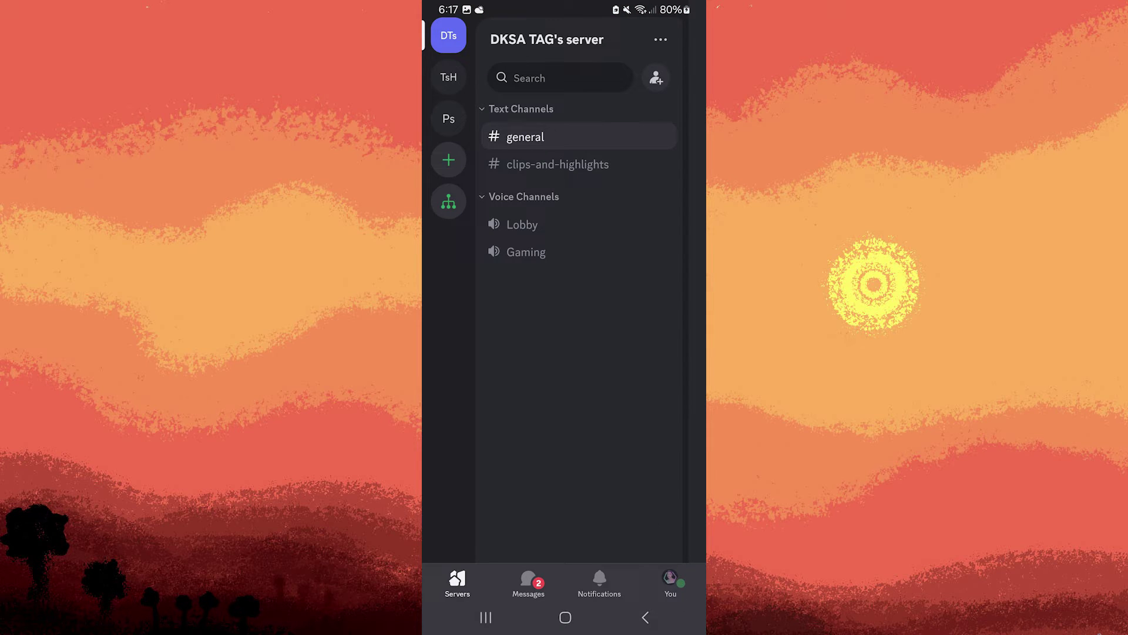
{"action": "left_click", "coordinate": [670, 584]}
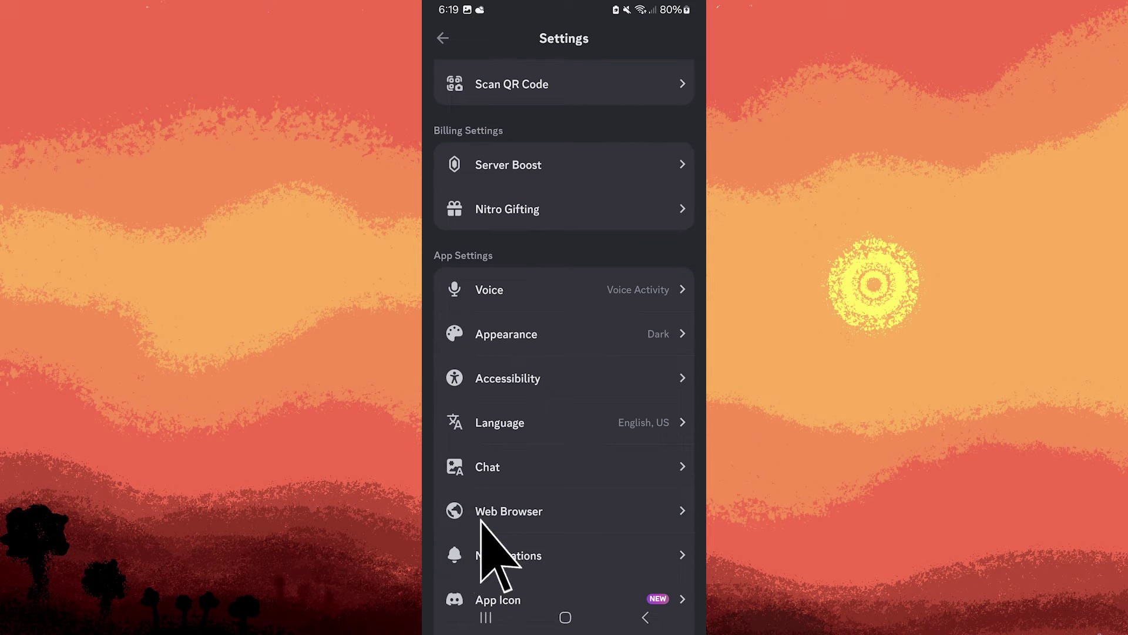
{"action": "left_click", "coordinate": [509, 556]}
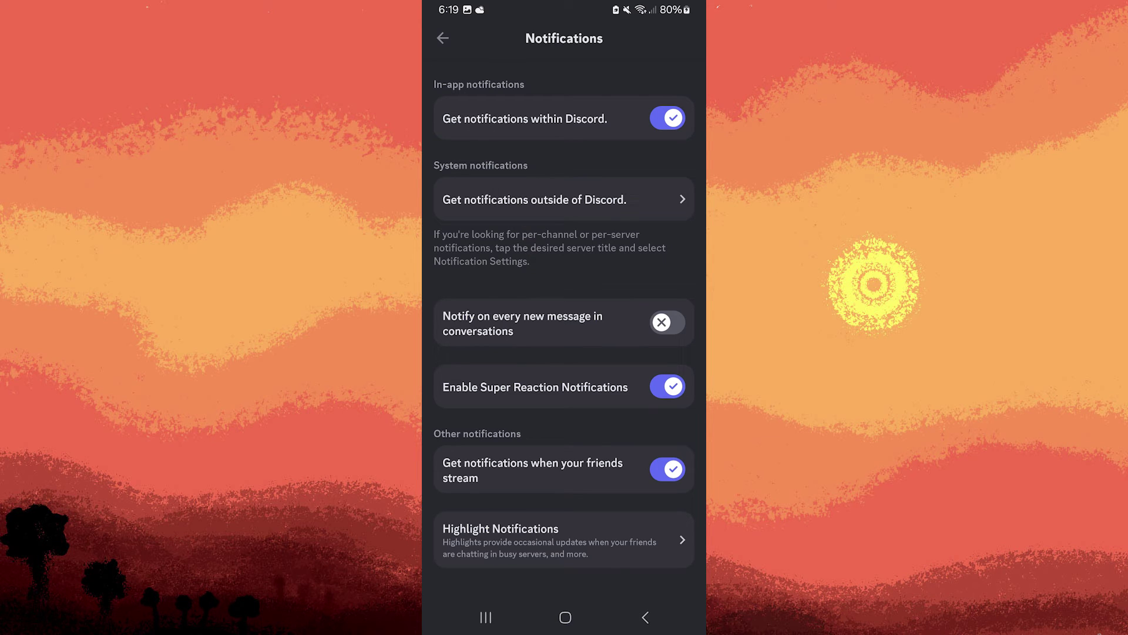
Step: Open Android's notification settings for Discord and show its individual notification categories
{"action": "left_click", "coordinate": [564, 200]}
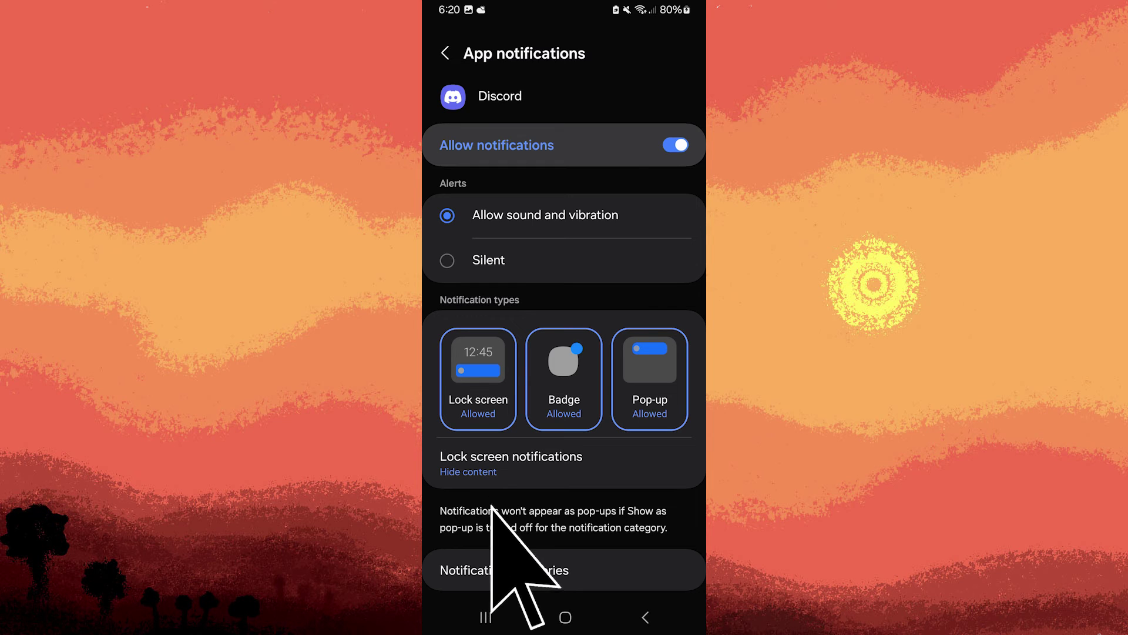
{"action": "left_click", "coordinate": [504, 570]}
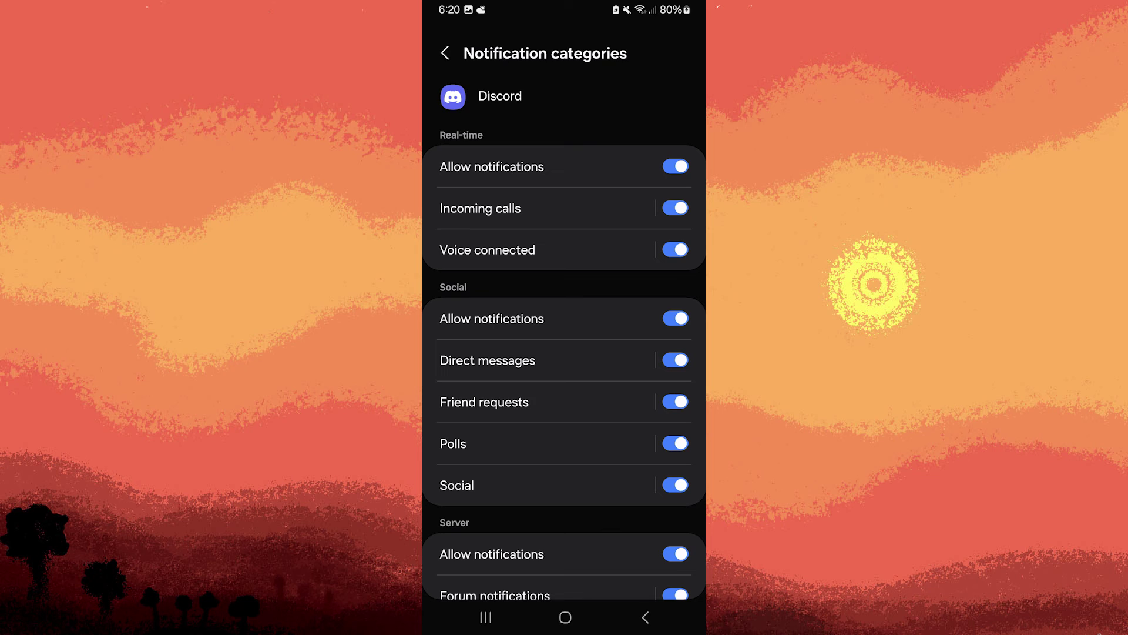